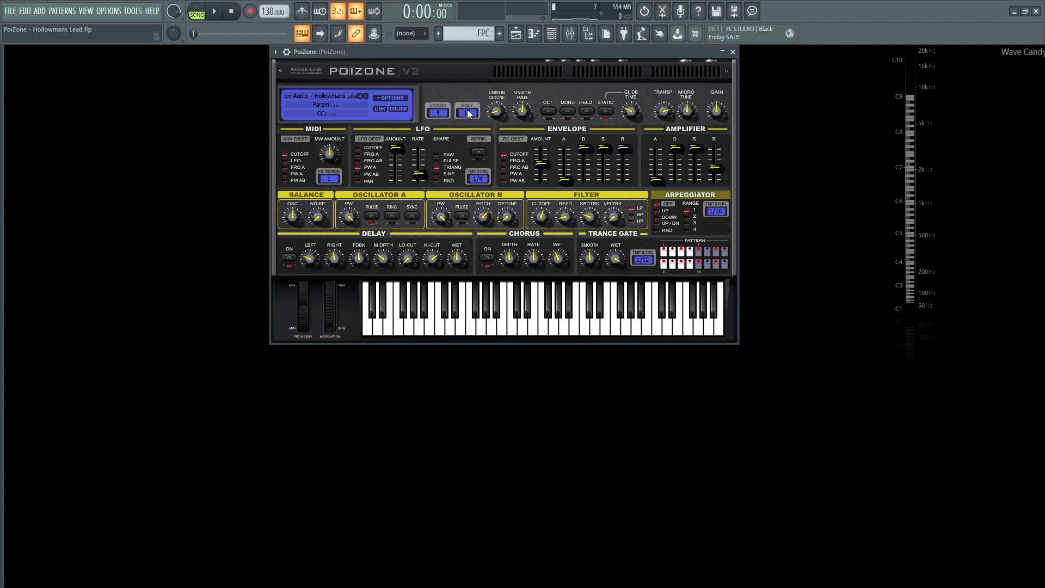
- Set PoiZone's unison detune to 9 % and check unison pan, glide time, transpose (12) and gain (-5.00 dB)
left_click_drag(497, 112, 498, 125)
left_click(522, 111)
left_click(629, 110)
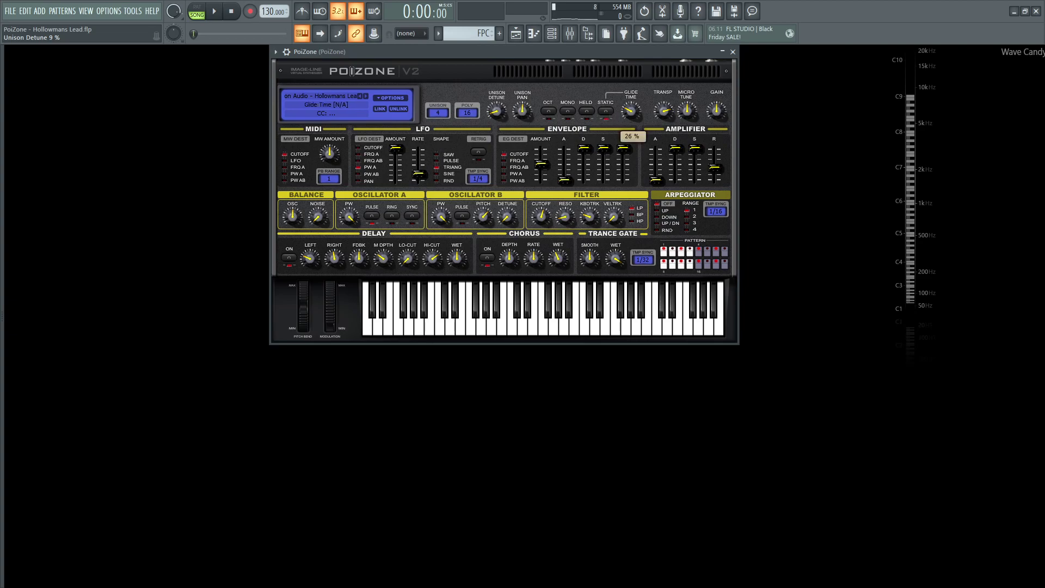
left_click(663, 111)
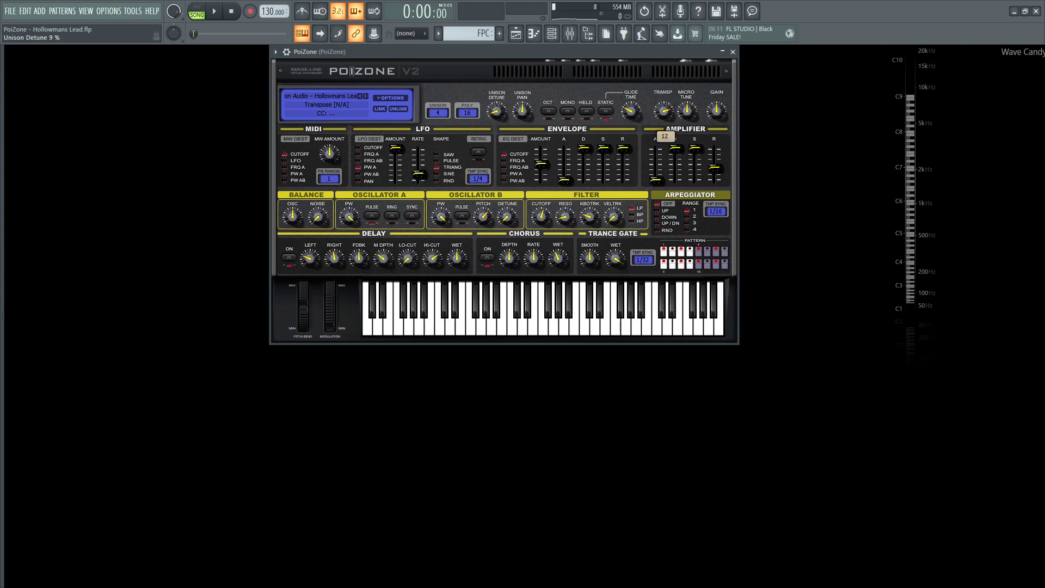
left_click(716, 114)
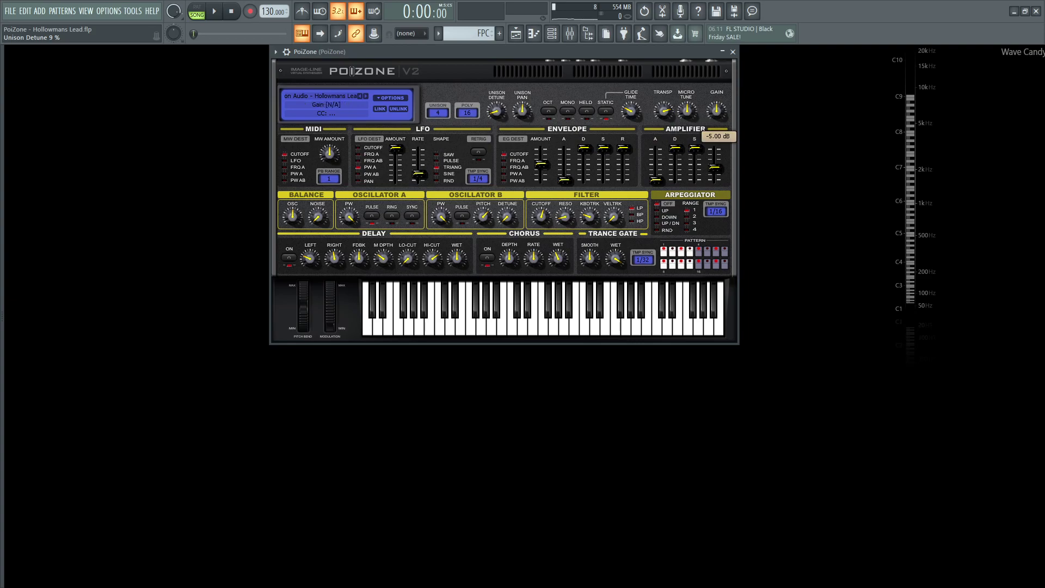
- Audition the Hollowmans Lead while checking the LFO Amount and EG Amount faders
key("space")
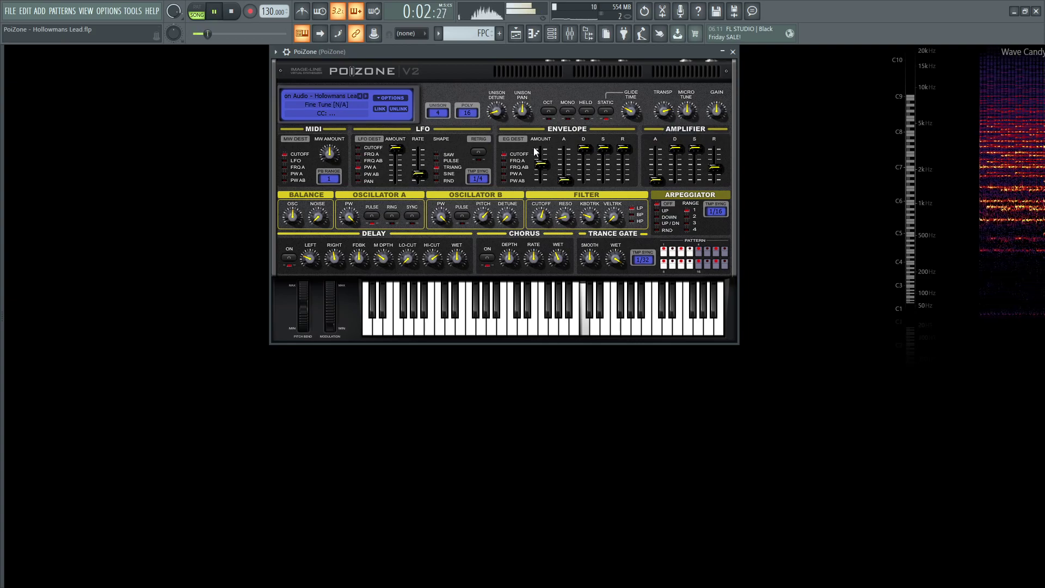
key("space")
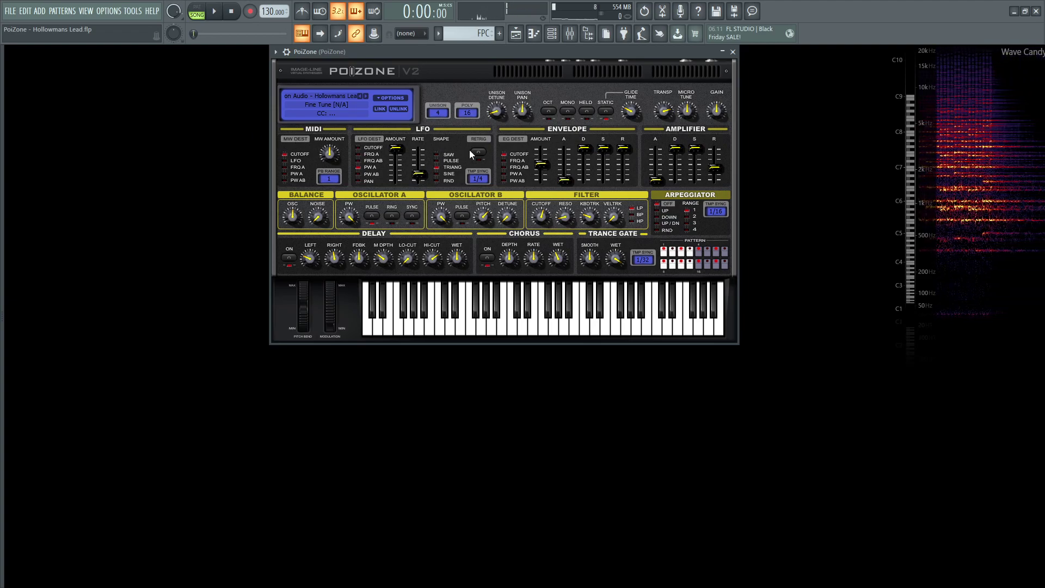
left_click(397, 158)
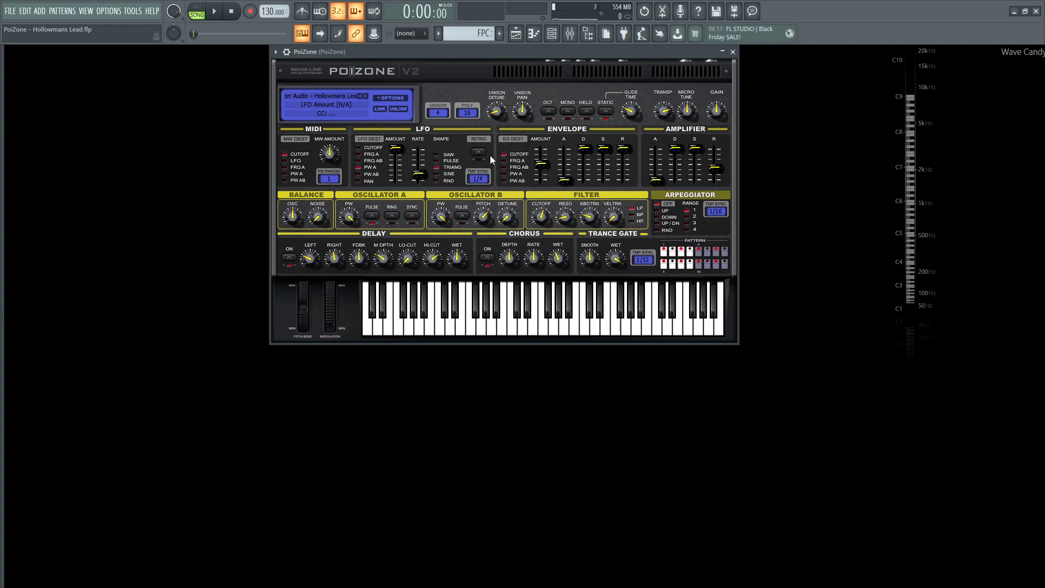
key("space")
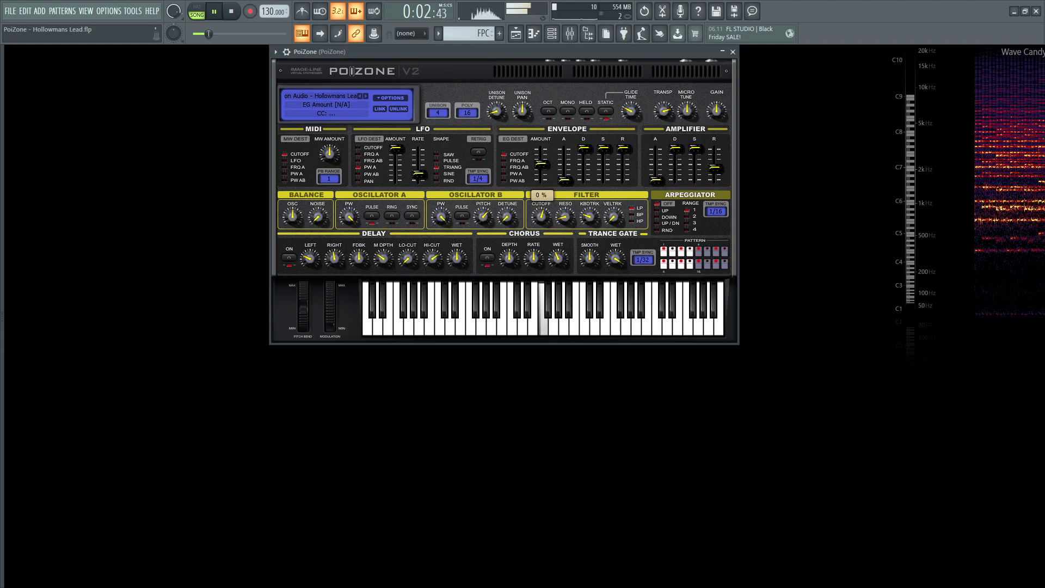
left_click(540, 164)
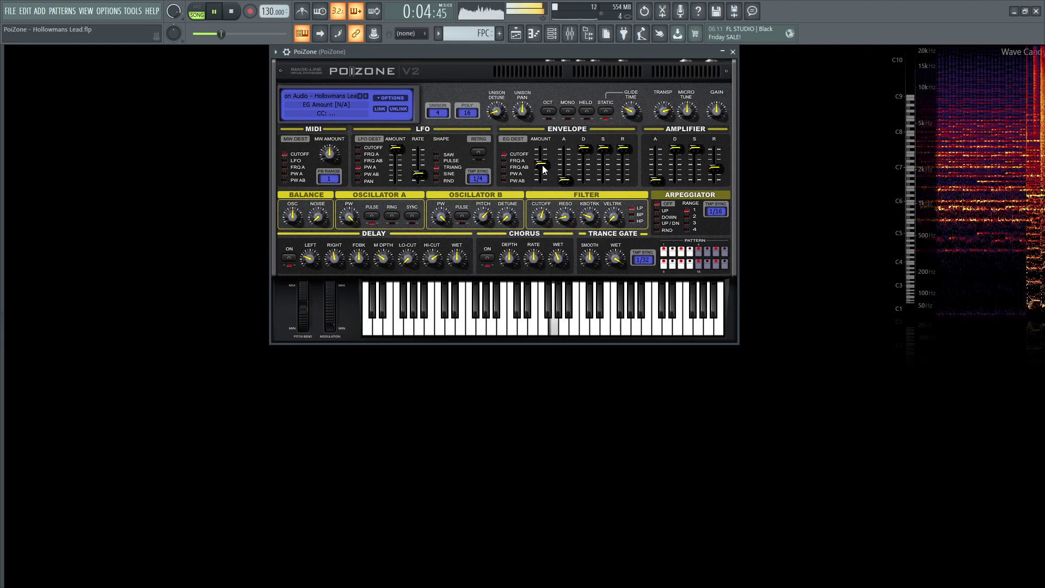
key("space")
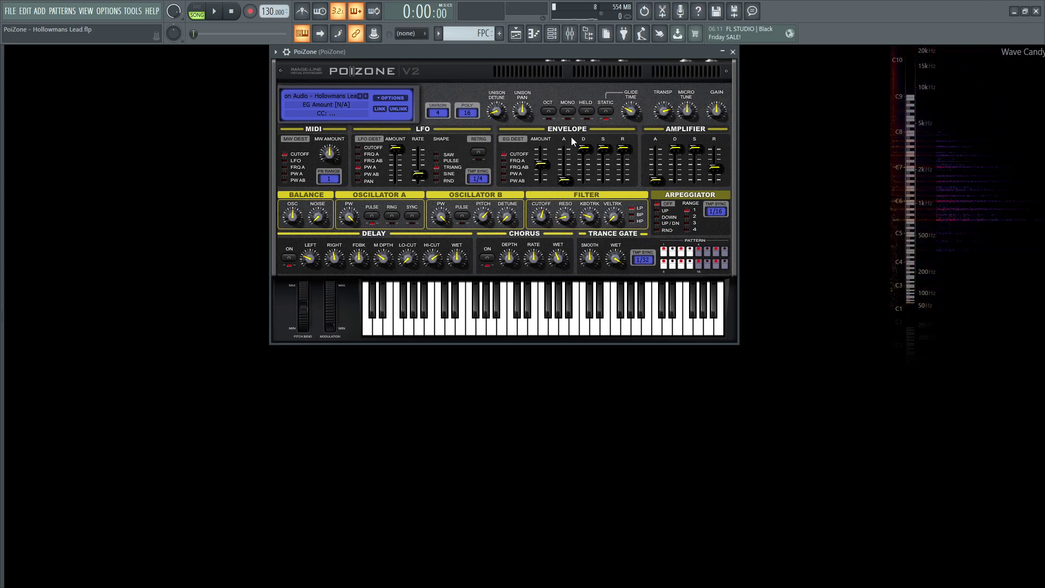
- Set the amplifier release to 229 ms and play the lead to hear it
left_click_drag(713, 171, 714, 169)
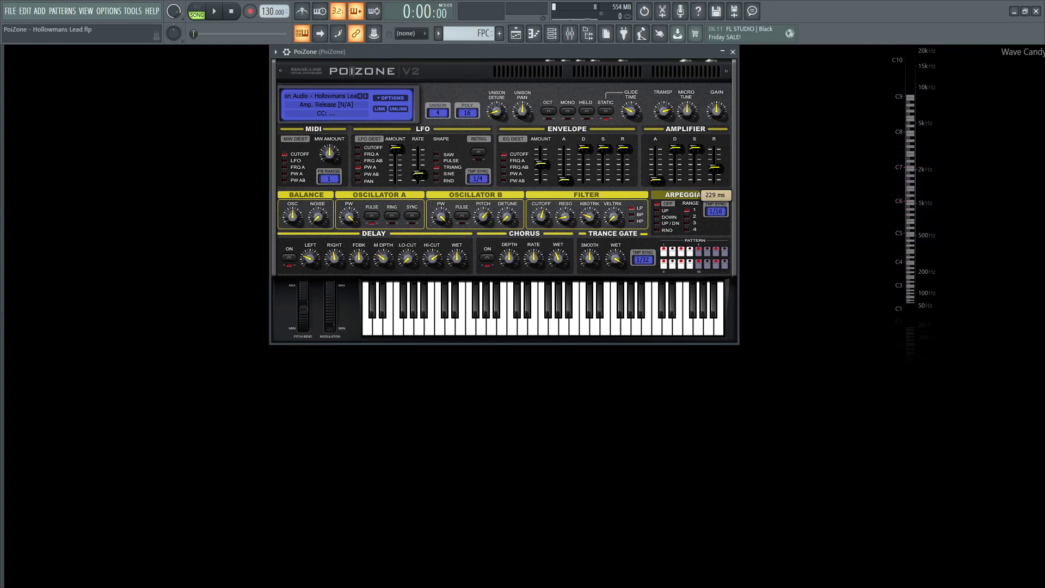
key("space")
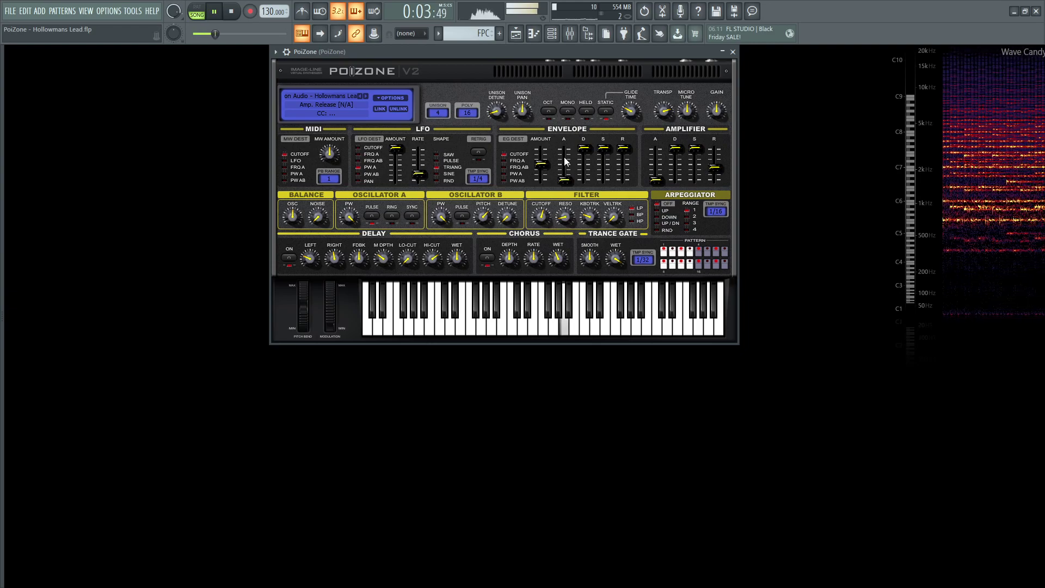
key("space")
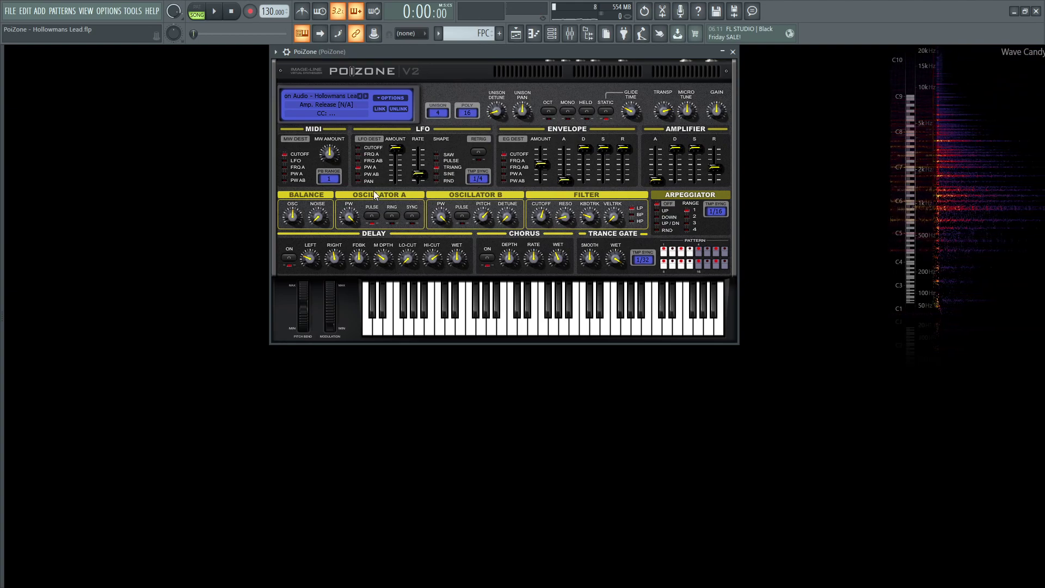
left_click(292, 216)
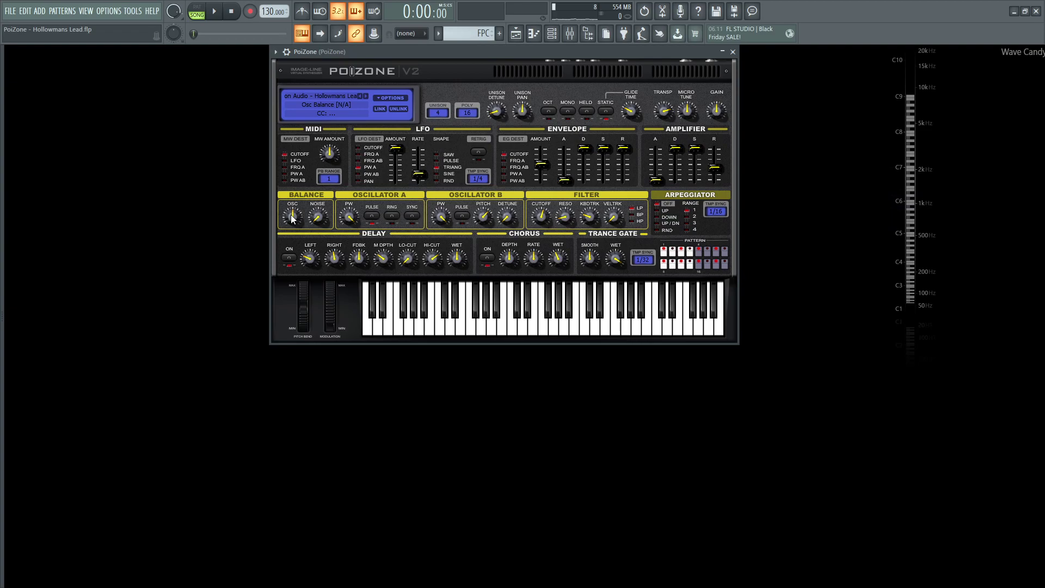
left_click(350, 221)
mouse_move(432, 256)
mouse_move(482, 217)
key("space")
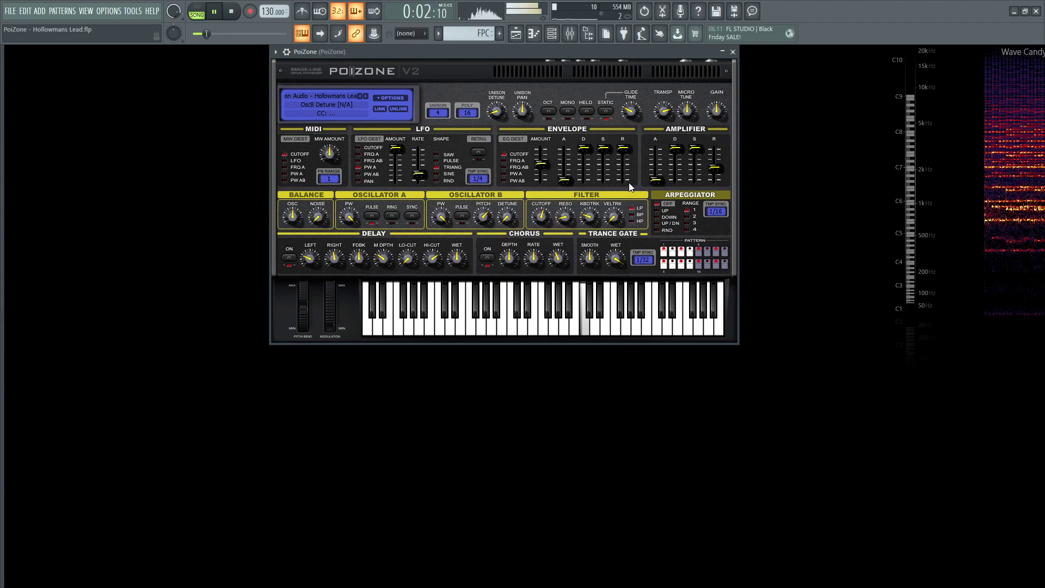
key("space")
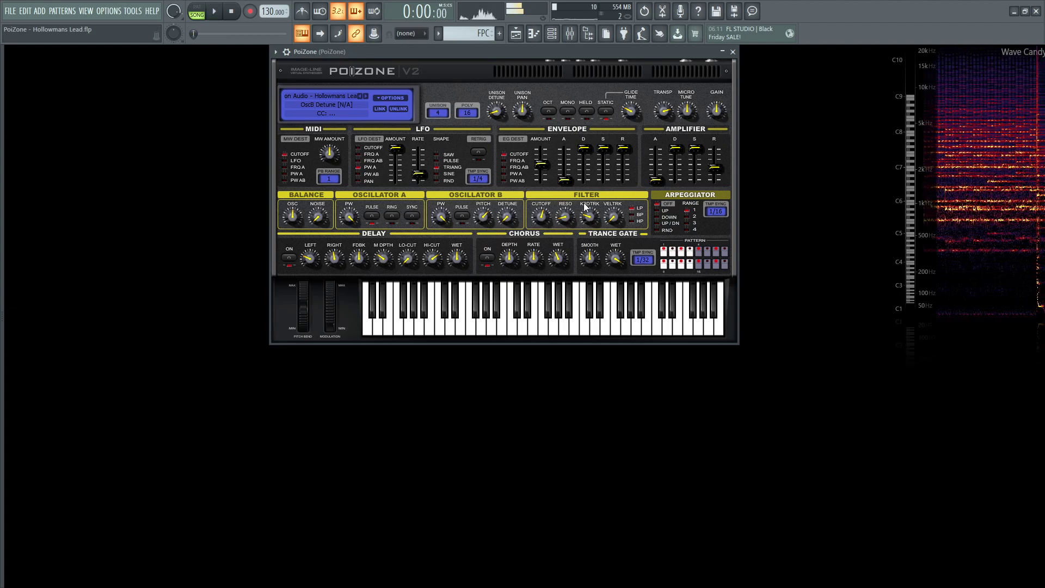
mouse_move(534, 256)
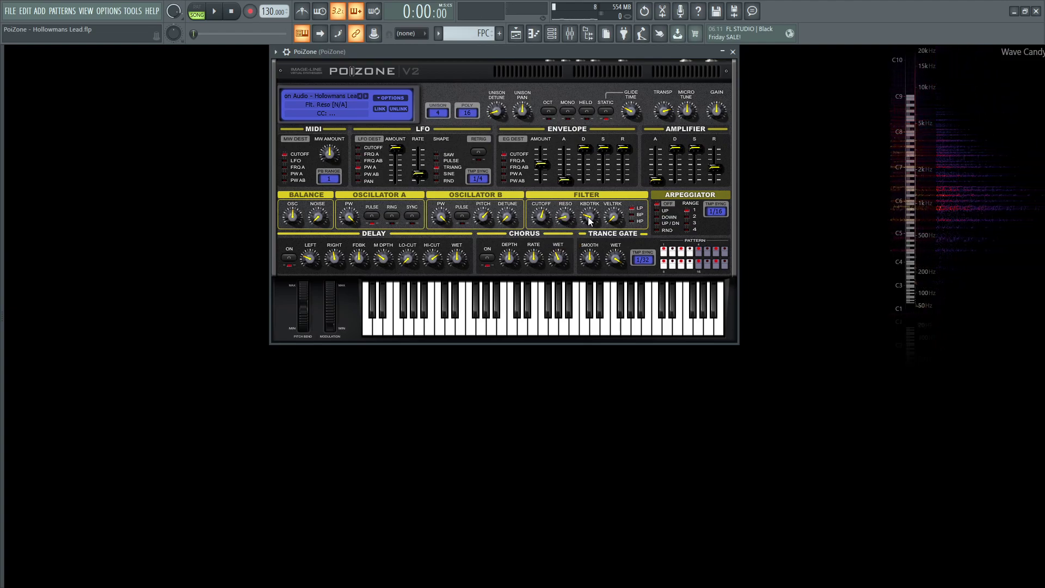
mouse_move(615, 257)
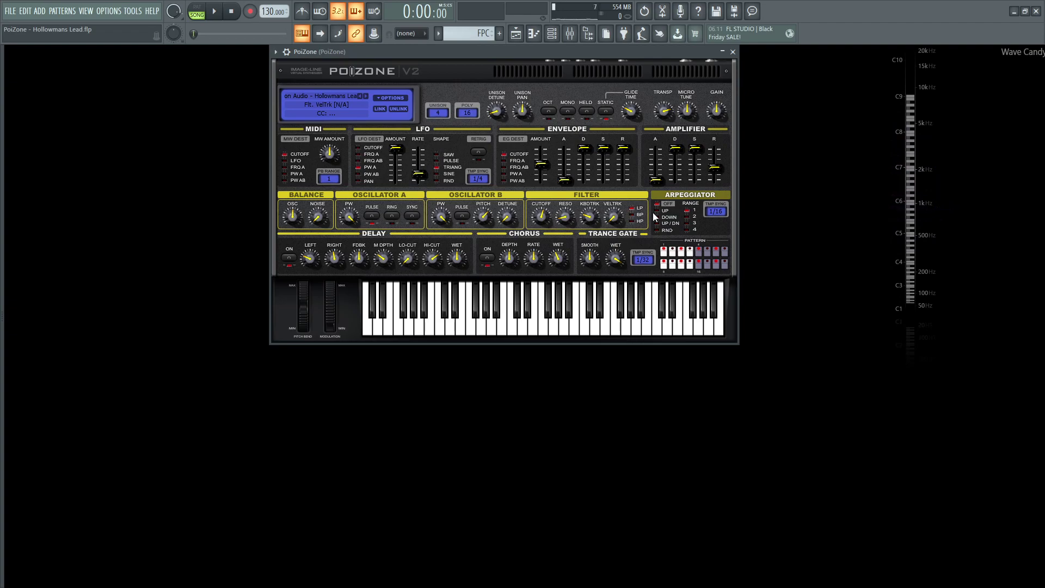
key("space")
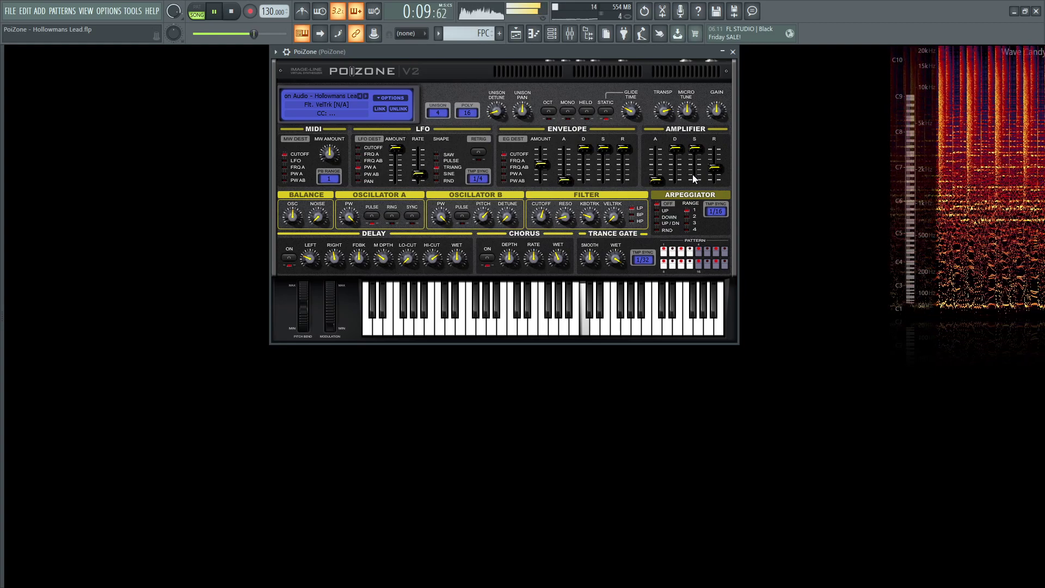
key("space")
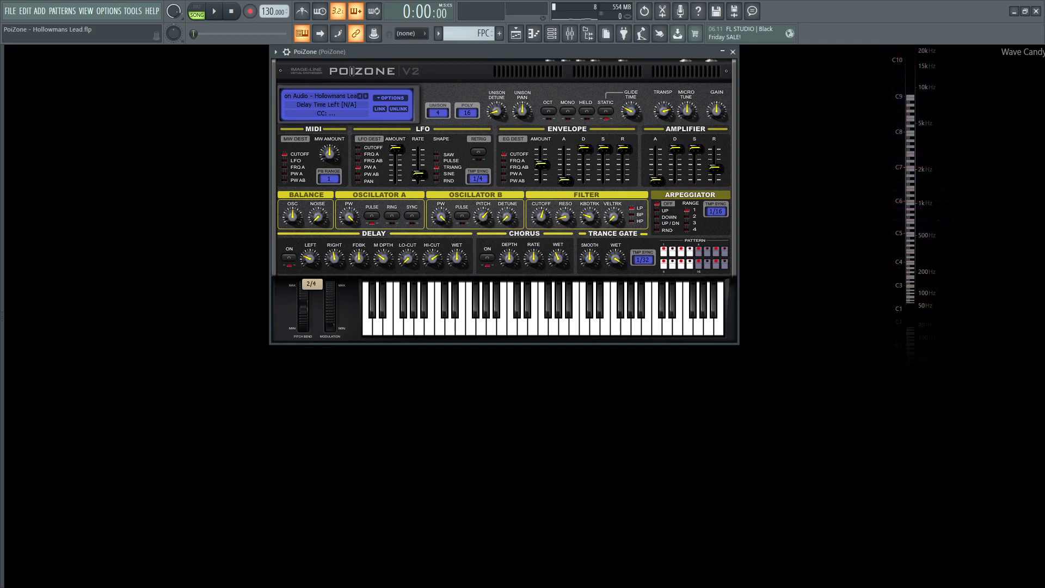
mouse_move(334, 259)
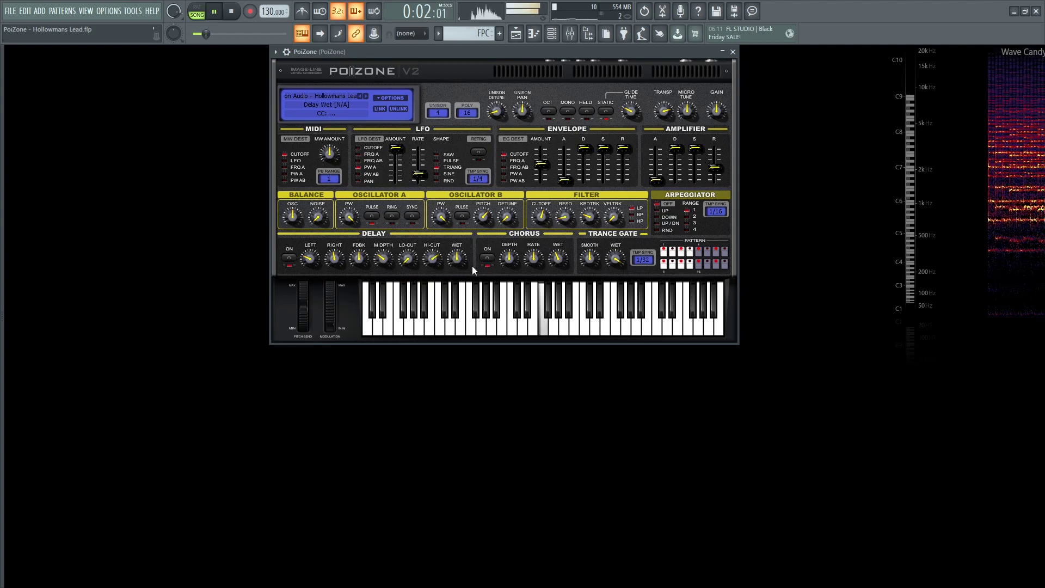
key("space")
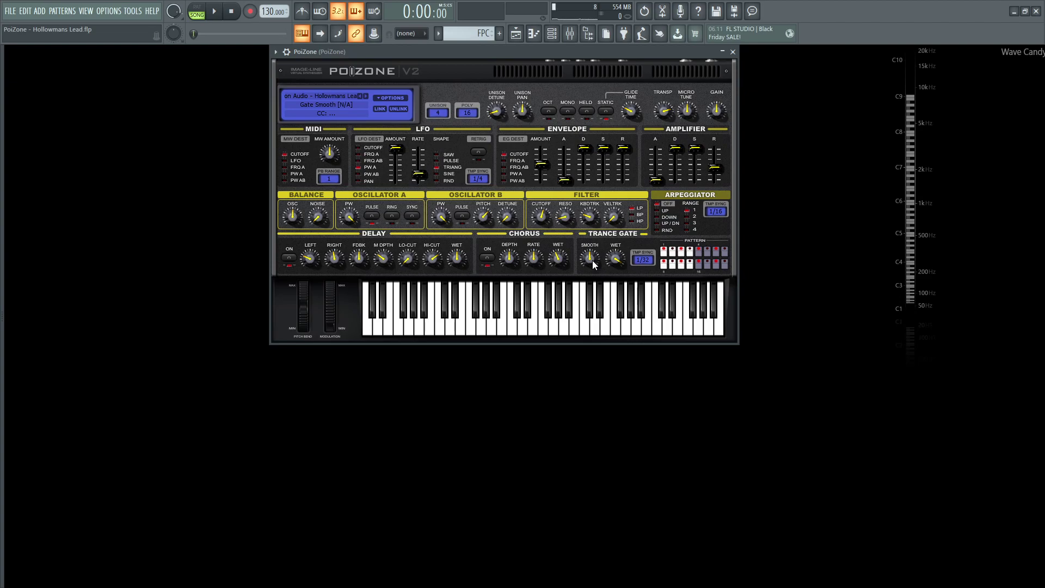
- Play and stop the lead three times, then show the Mixer with the PoiZone insert and its Parametric EQ 2
key("space")
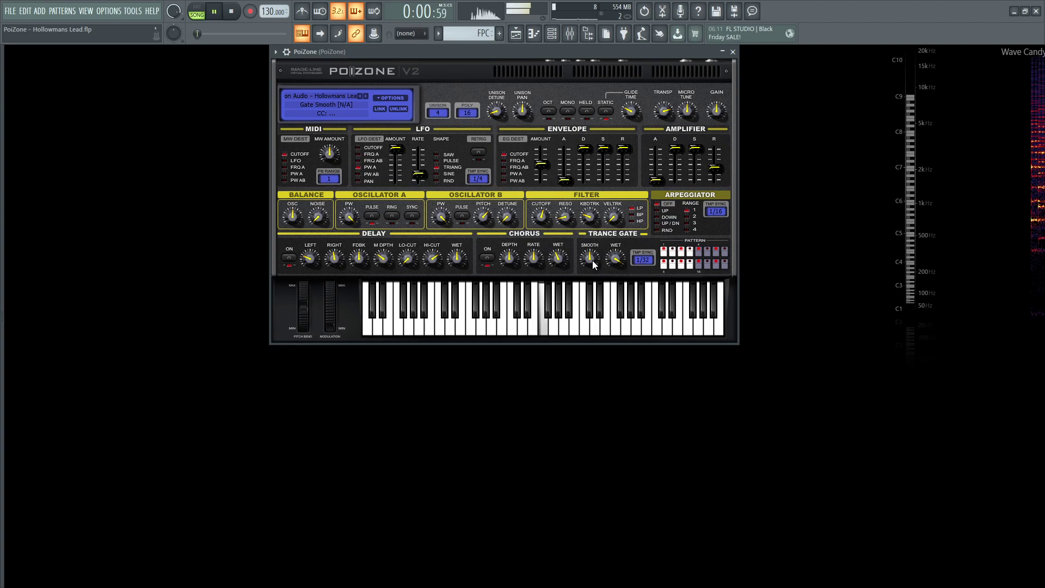
key("space")
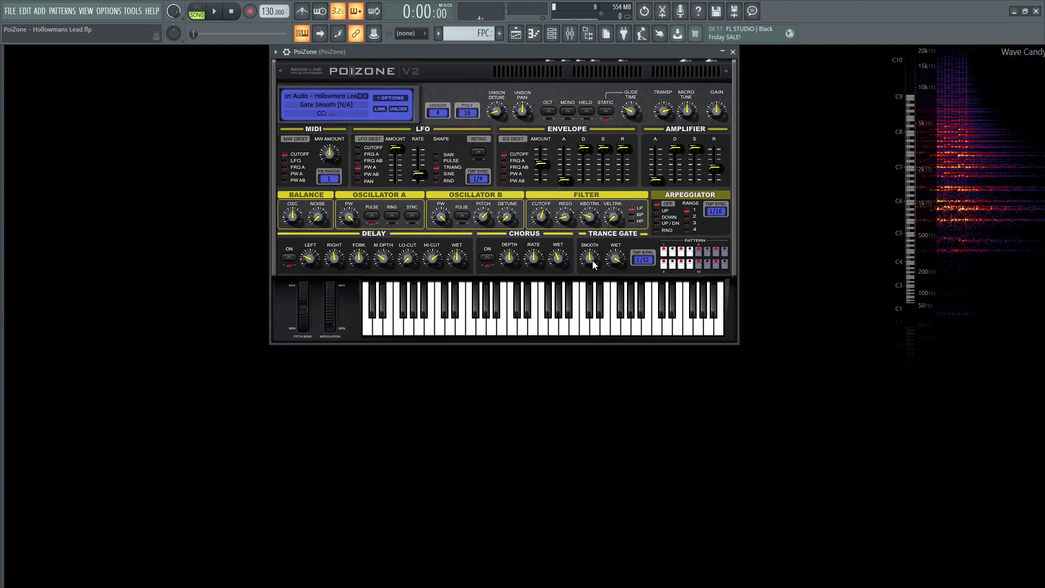
key("space")
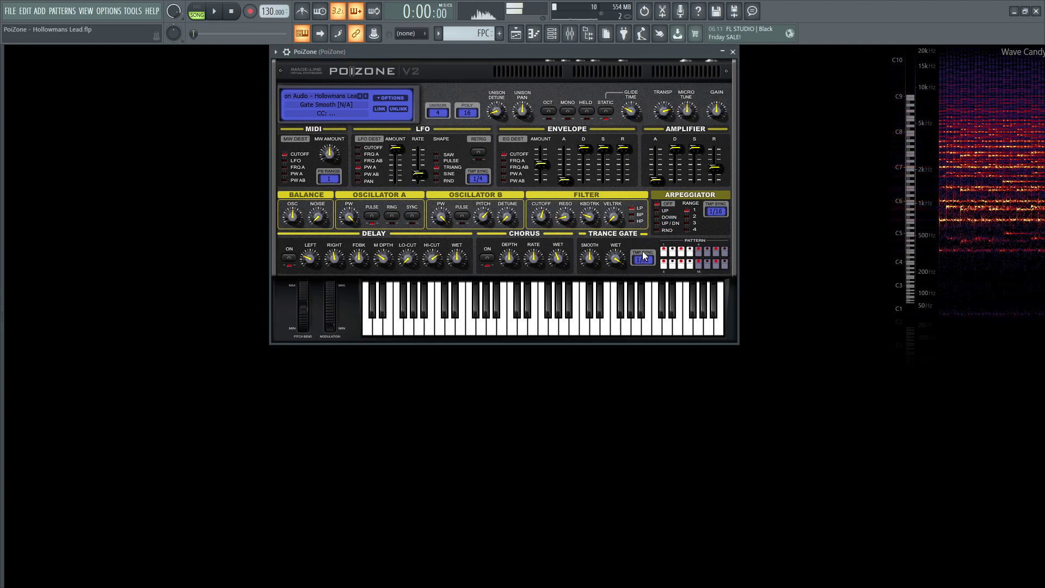
key("space")
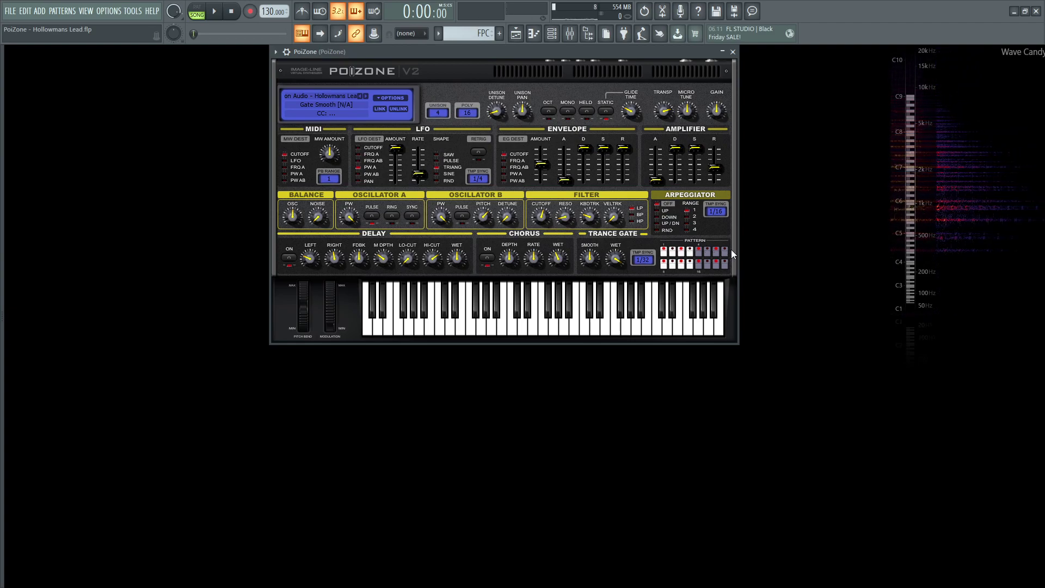
key("space")
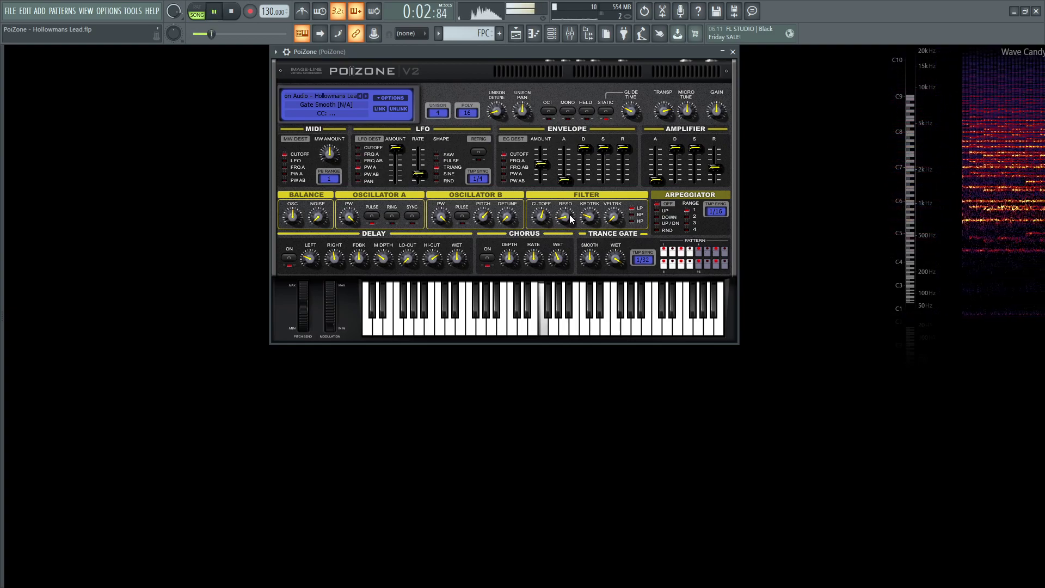
key("space")
key("F9")
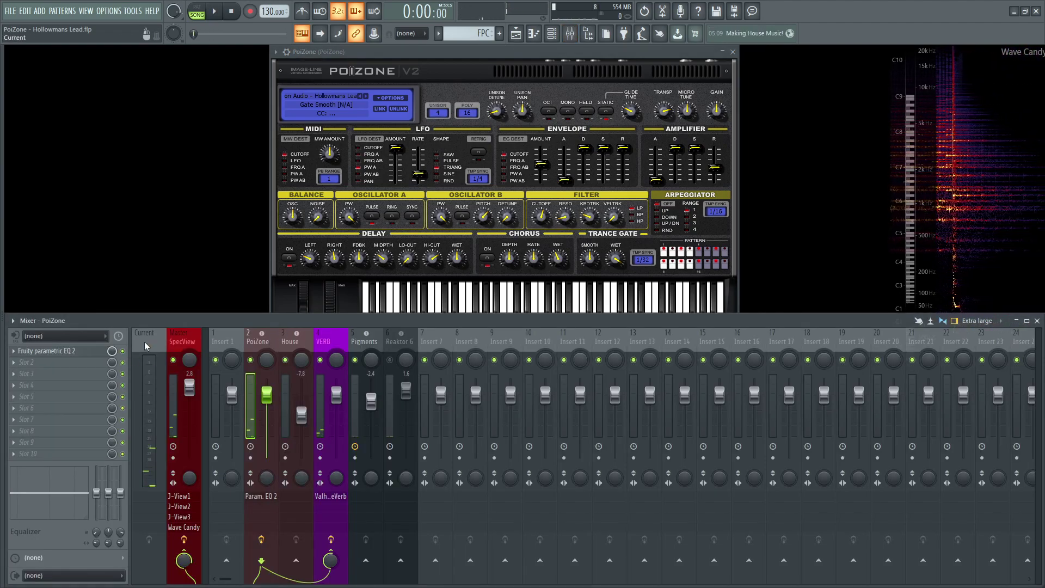
left_click(75, 353)
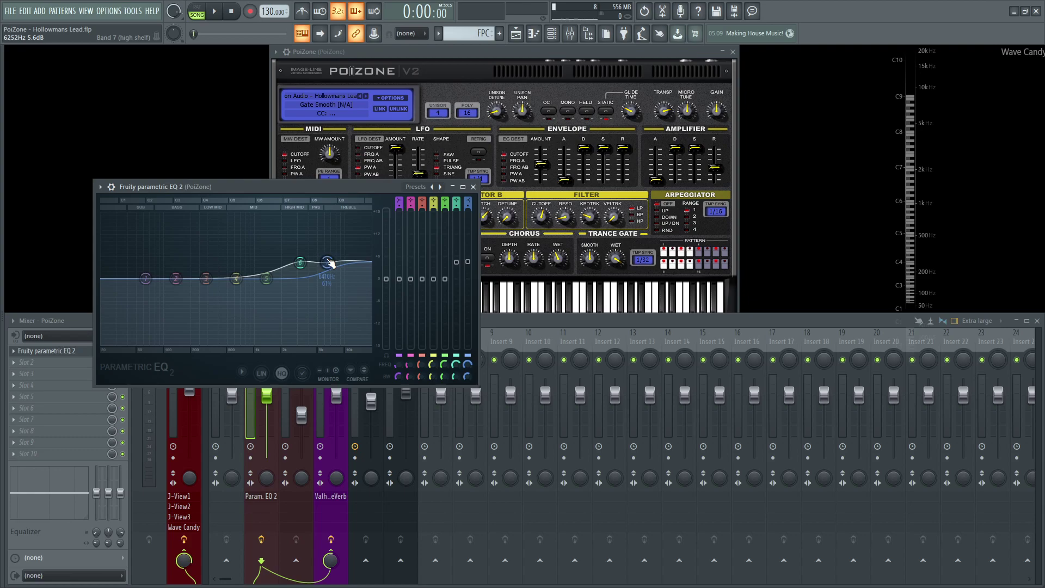
key("space")
key("Escape")
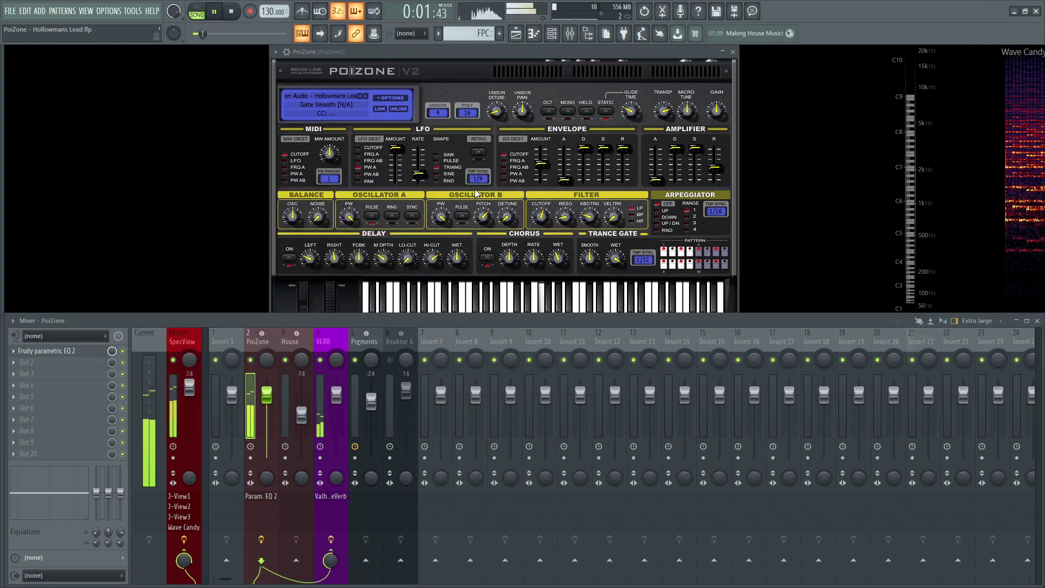
key("space")
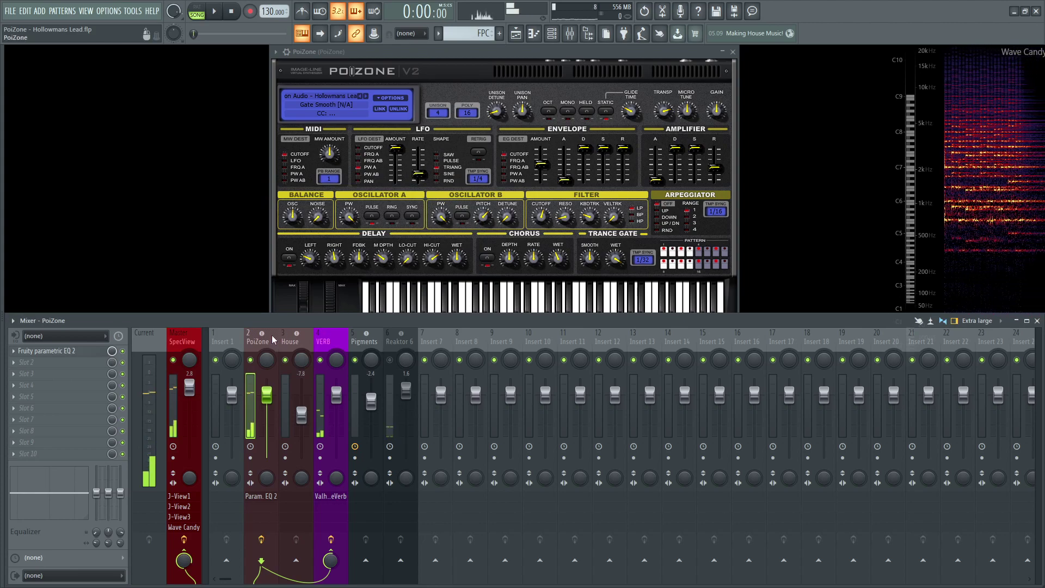